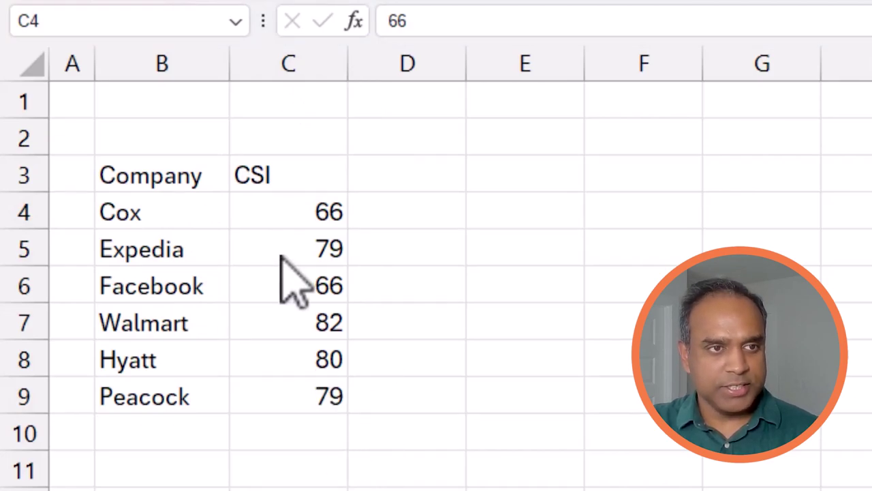
- Insert a 2-D clustered column chart from the Company and CSI data in B3:C9 and place it beside the table
click(272, 205)
drag(207, 179, 292, 409)
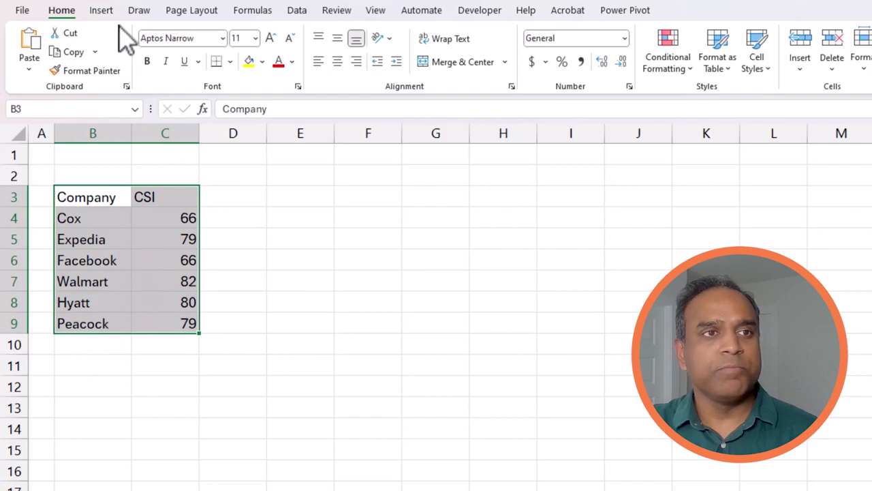
click(101, 10)
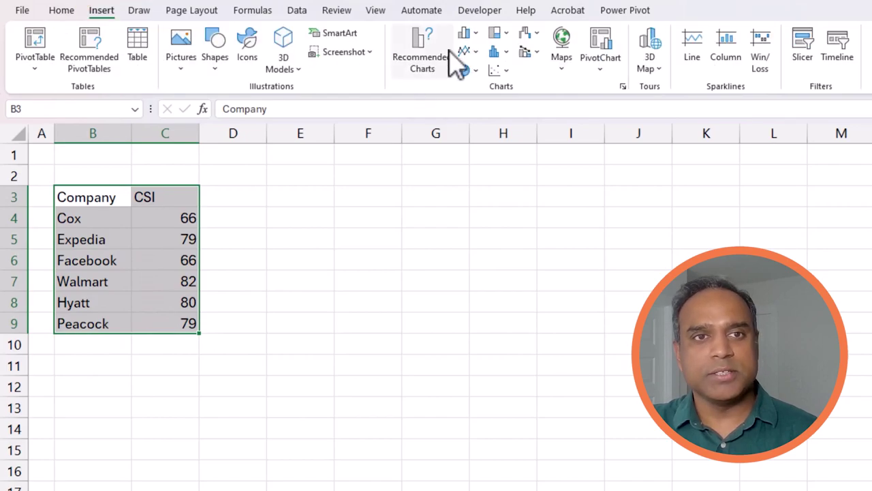
click(467, 34)
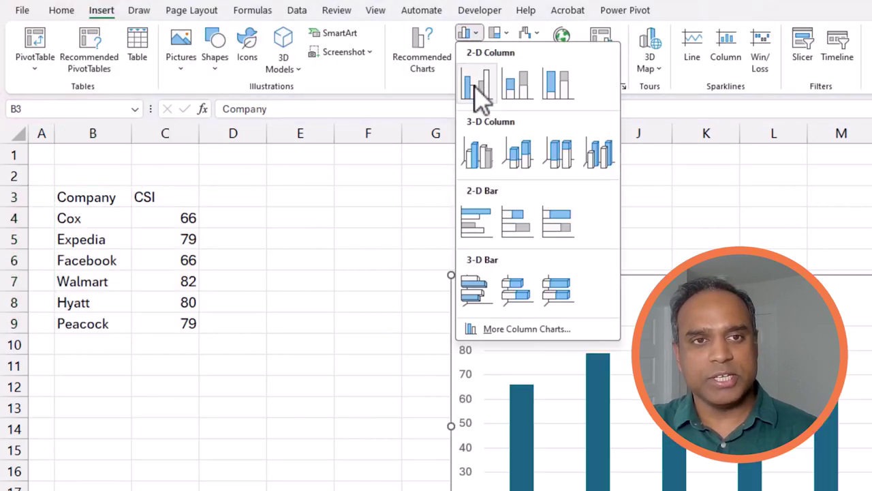
click(479, 87)
drag(496, 182, 367, 85)
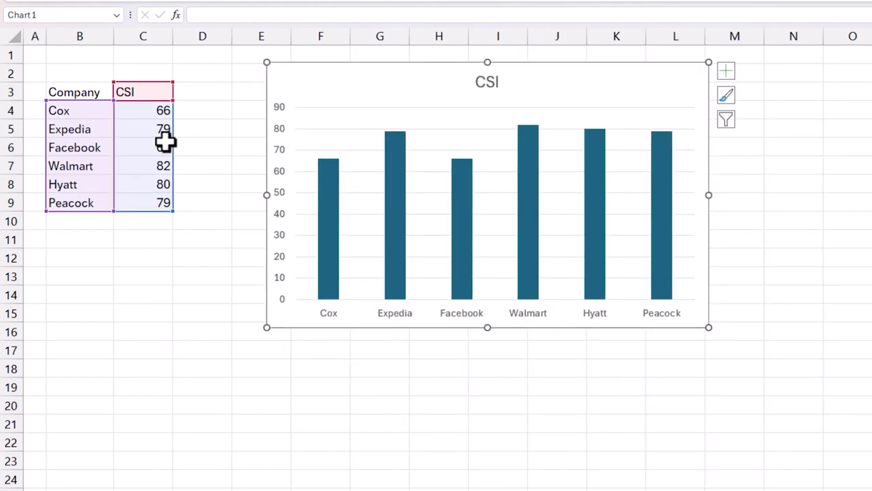
- Add a second data series named Labels to the chart, using the CSI values in C4:C9
right_click(347, 129)
click(398, 191)
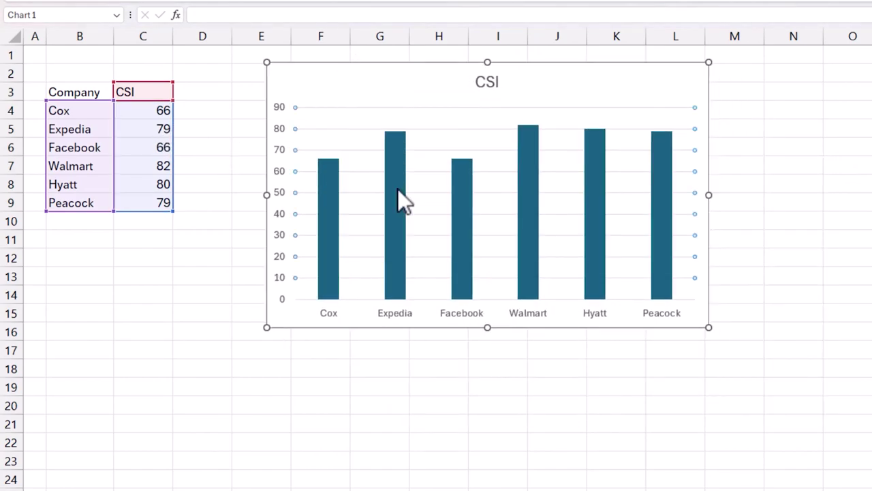
click(457, 271)
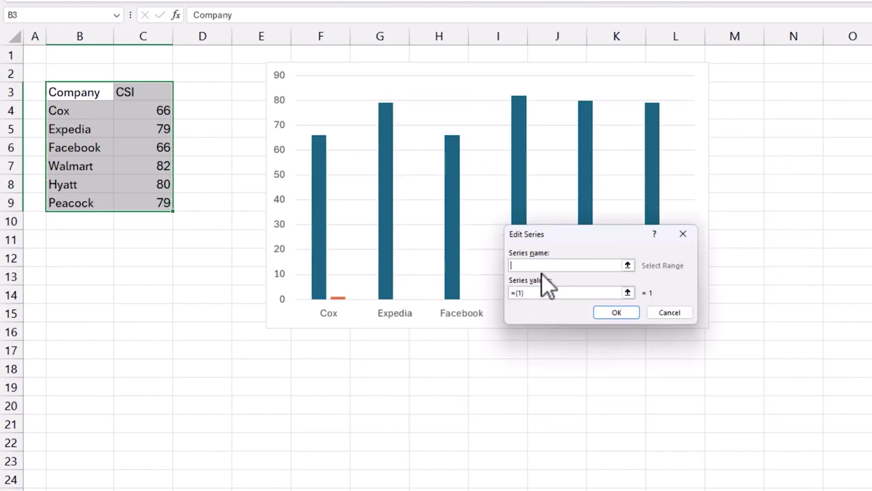
text(Lae)
text(els)
key(Tab)
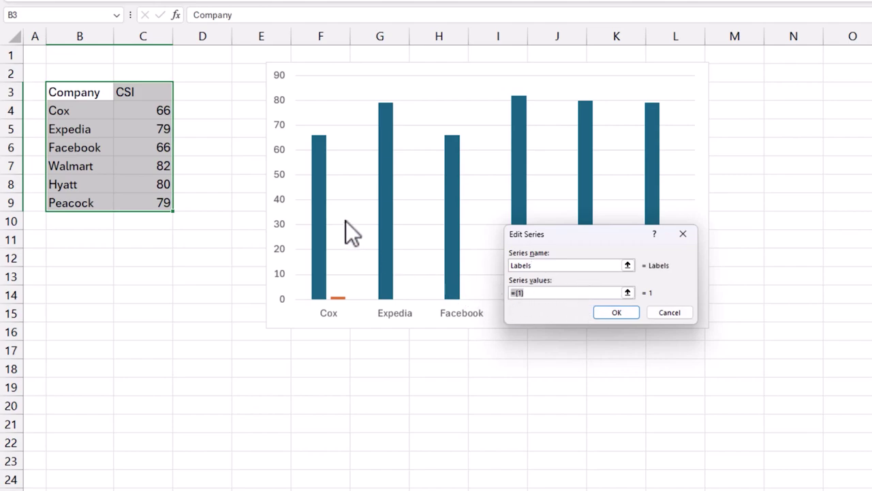
key(BackSpace)
drag(174, 119, 148, 202)
click(616, 313)
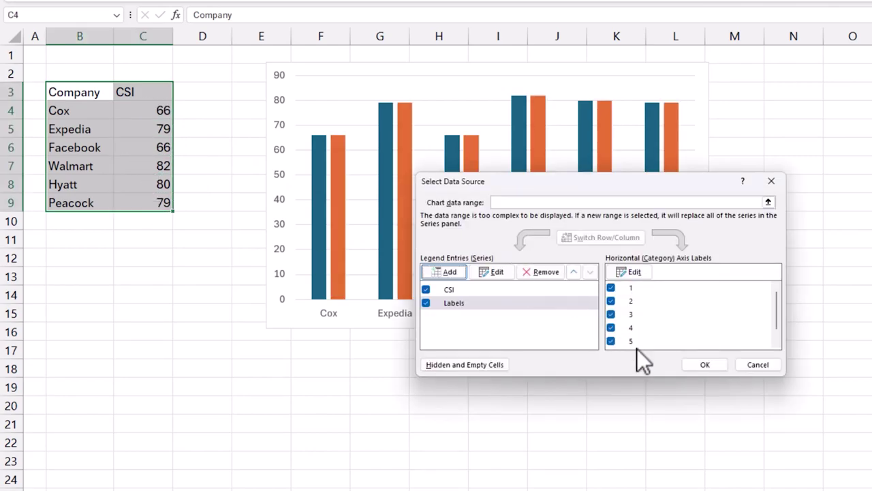
click(690, 364)
- Change the Labels series to a Line with Markers chart type, keeping the CSI series as clustered columns
right_click(408, 117)
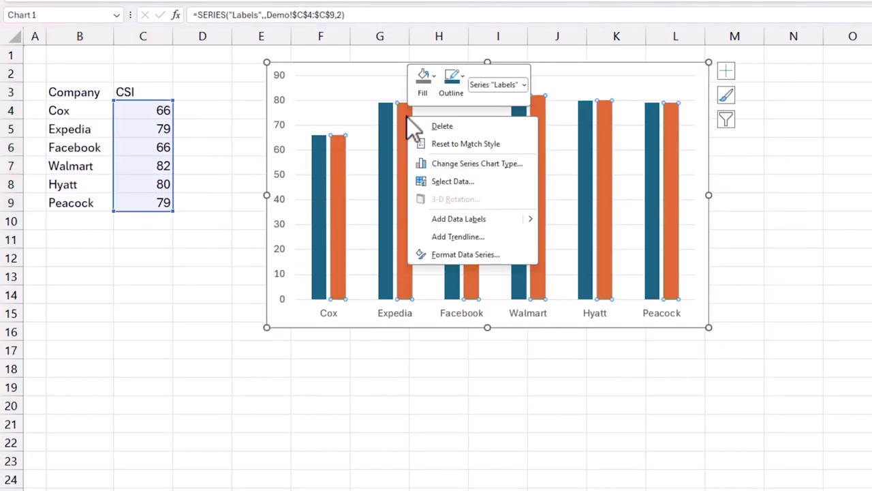
click(457, 164)
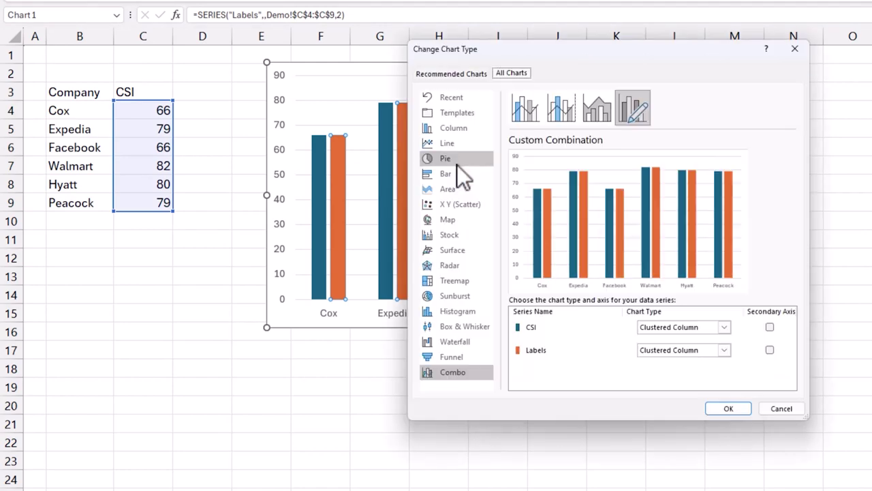
click(710, 350)
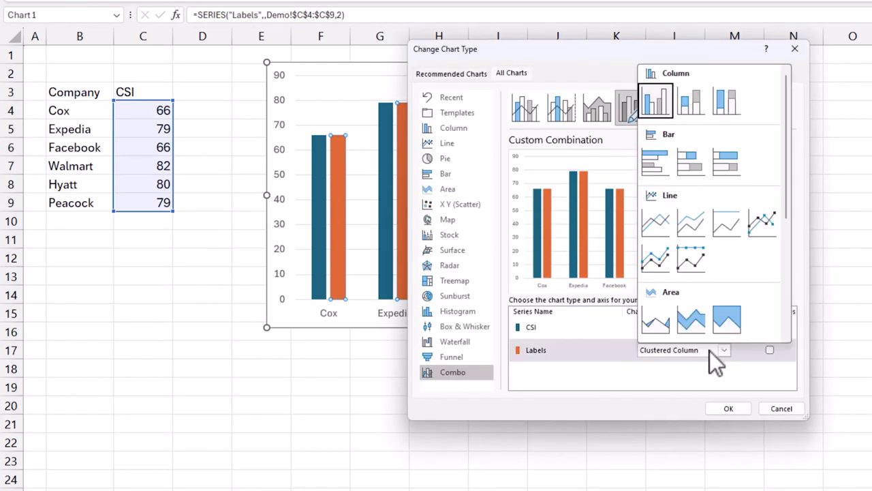
click(766, 228)
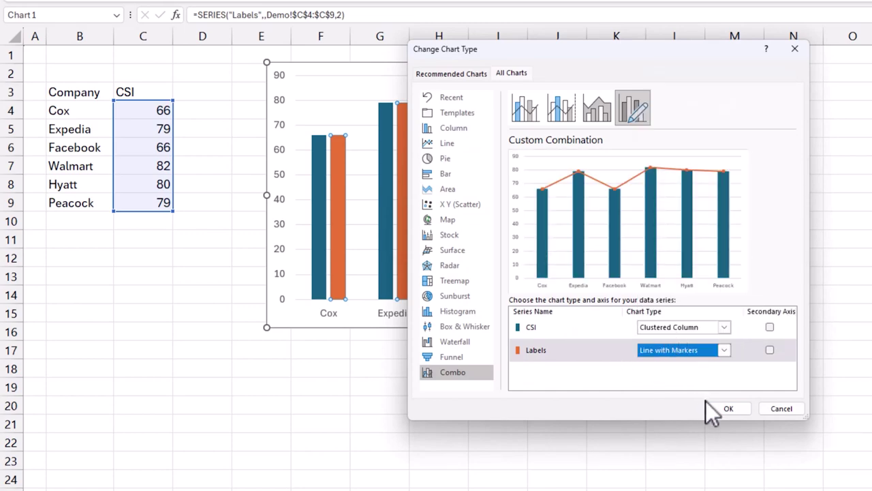
click(726, 409)
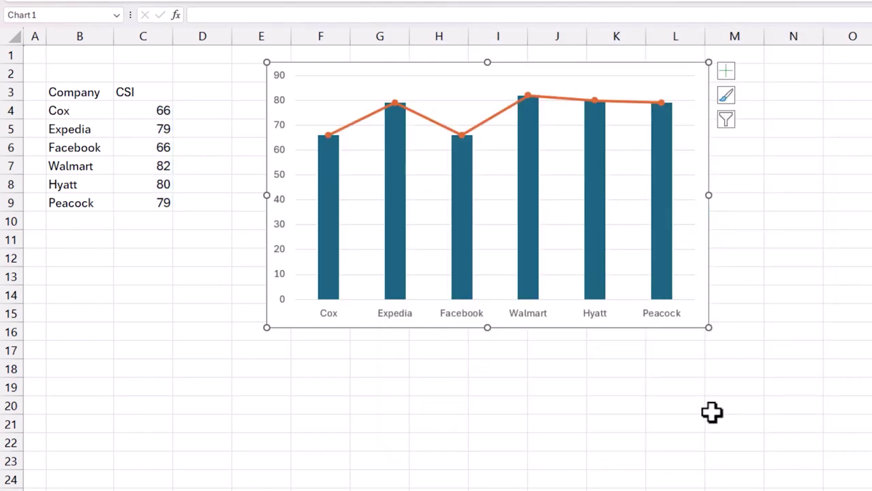
- Format the Labels series with no line so that only its markers are drawn
click(364, 123)
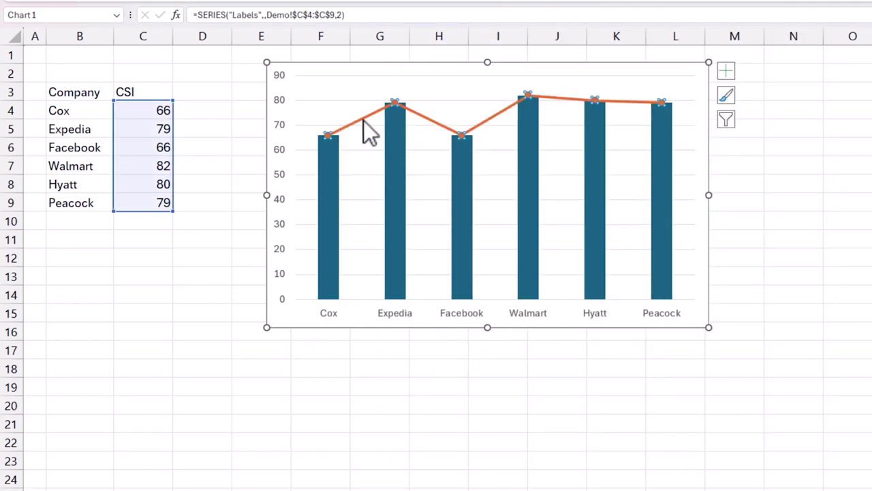
key(ctrl+1)
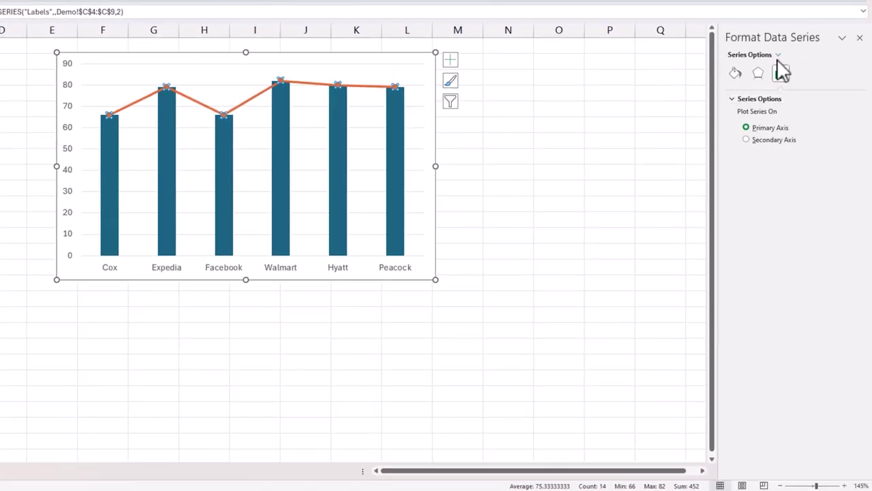
click(779, 56)
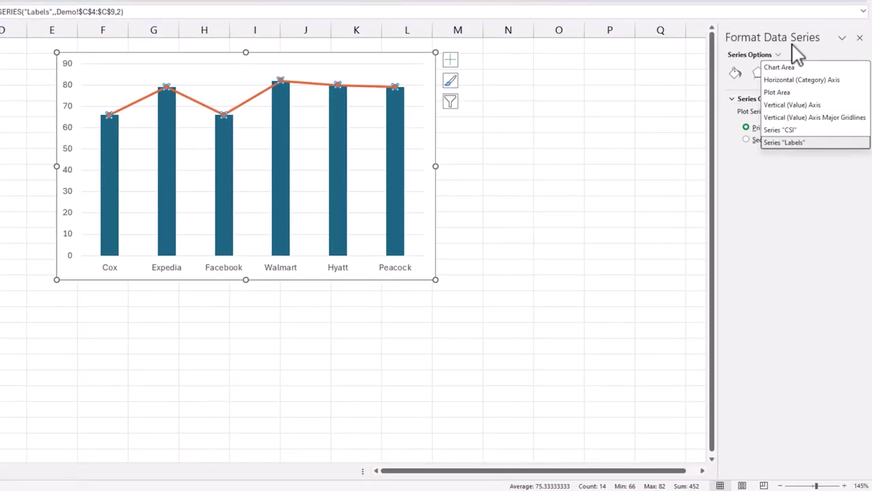
click(796, 142)
click(735, 73)
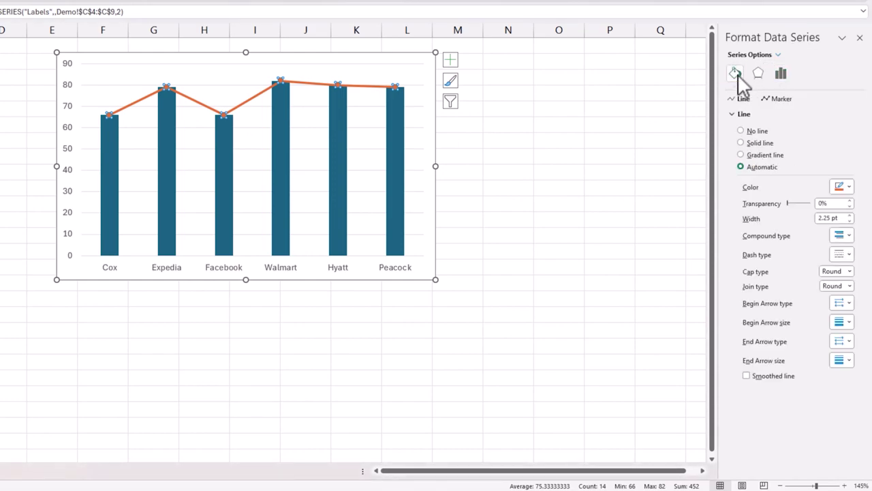
click(755, 131)
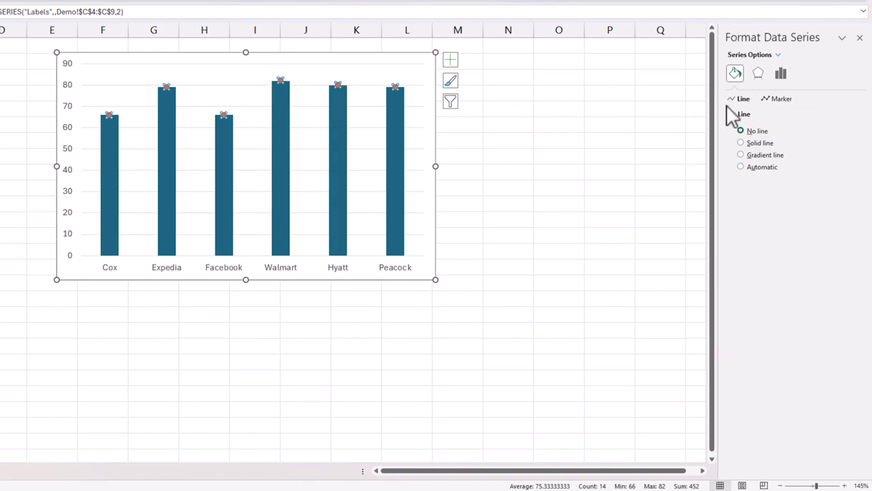
- Give the Labels series built-in circular markers with a size of 25
click(782, 101)
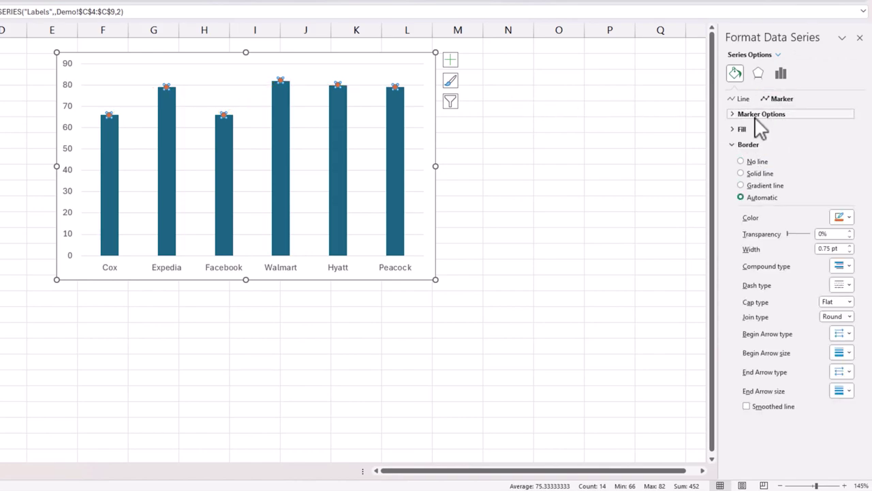
click(759, 116)
click(758, 154)
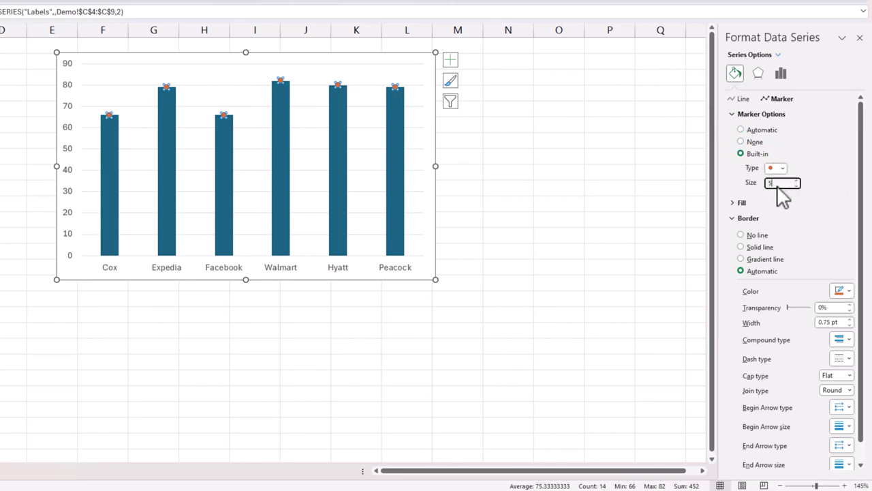
double_click(775, 182)
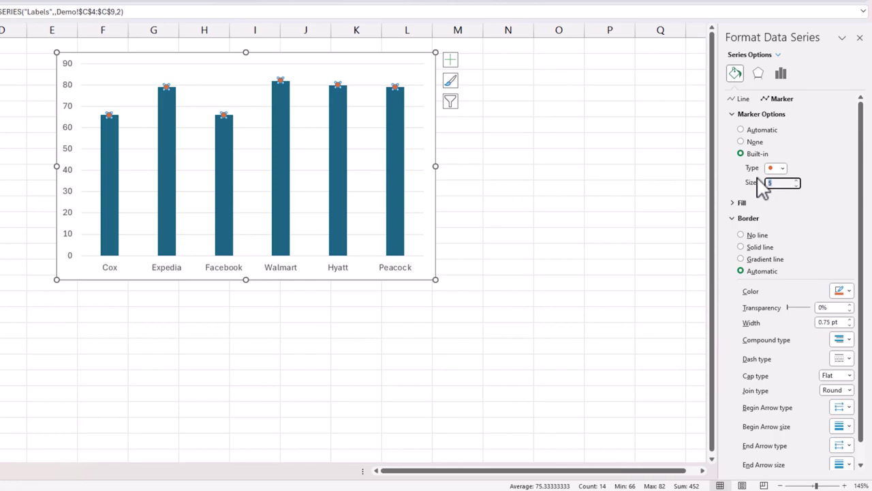
key(Return)
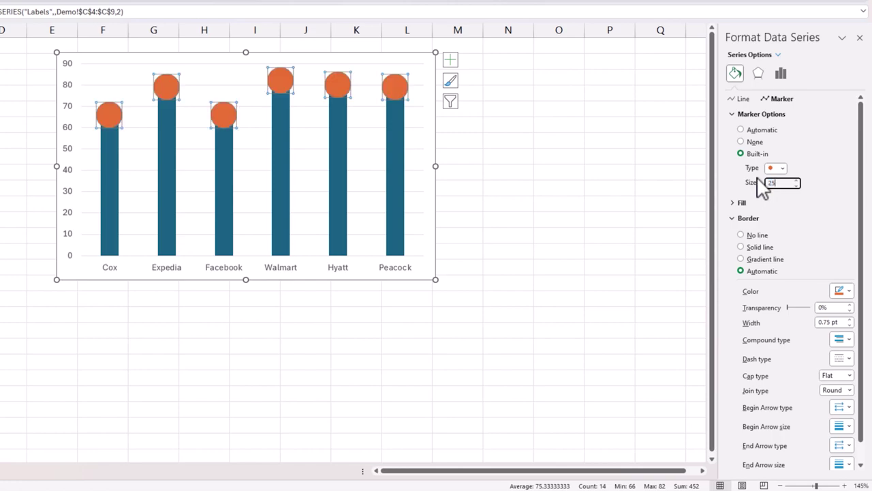
- Outline the Labels markers with a solid black border 1 pt wide
click(763, 247)
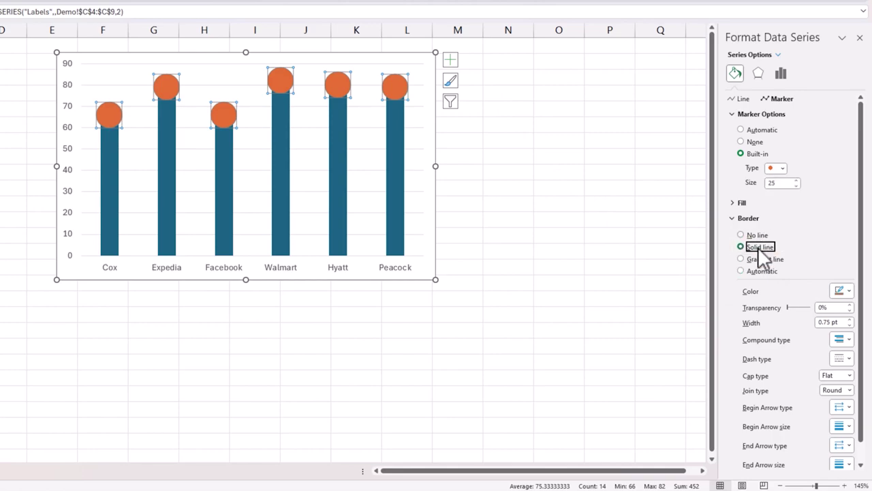
click(848, 292)
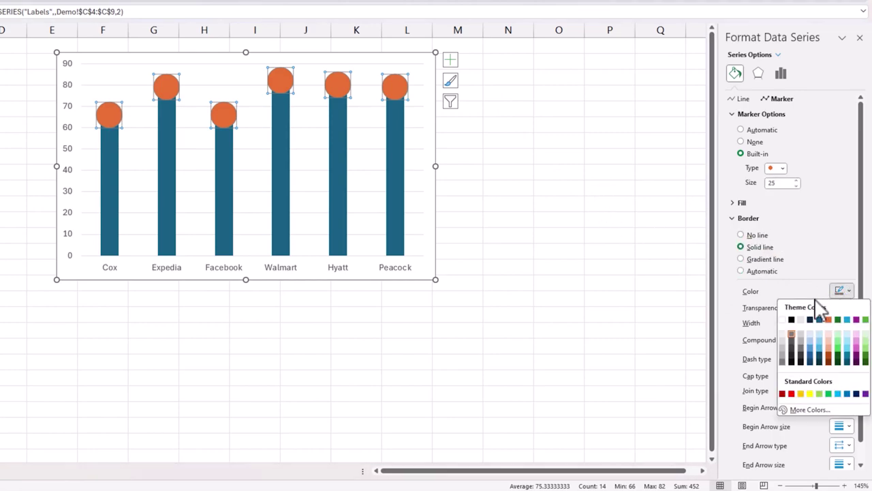
click(791, 320)
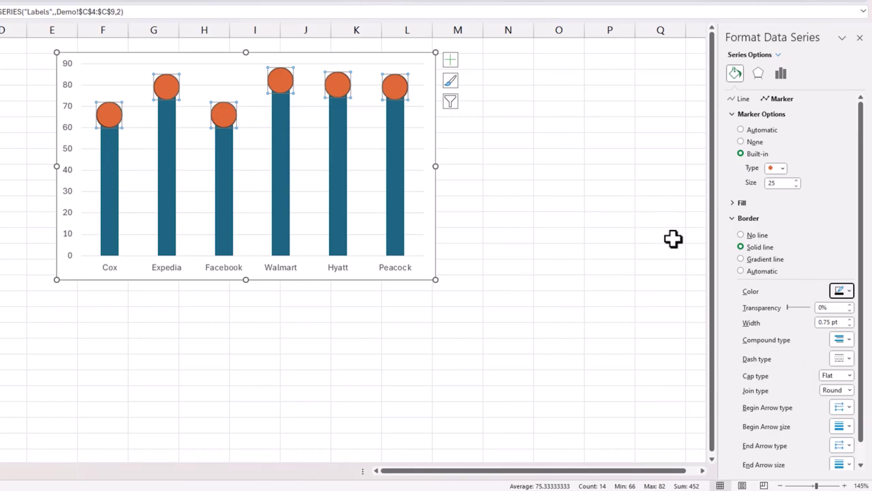
click(850, 319)
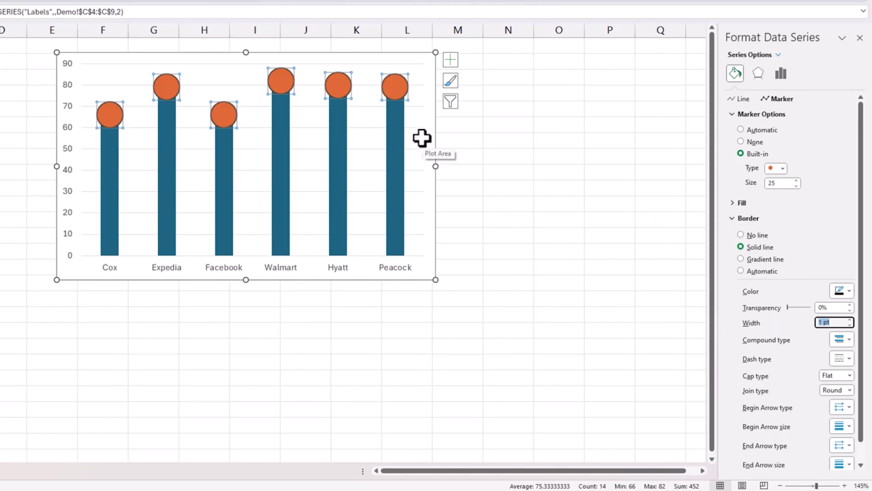
click(306, 214)
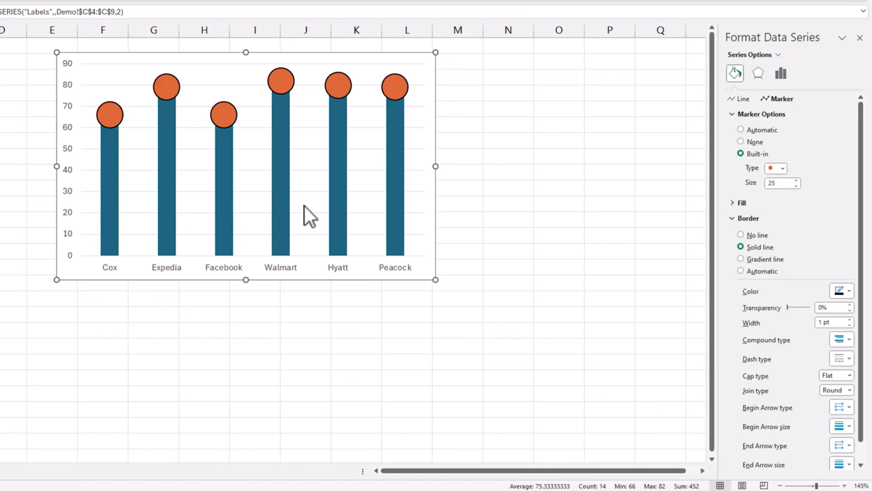
- Fill the columns of the CSI series with a solid light blue theme colour
click(778, 55)
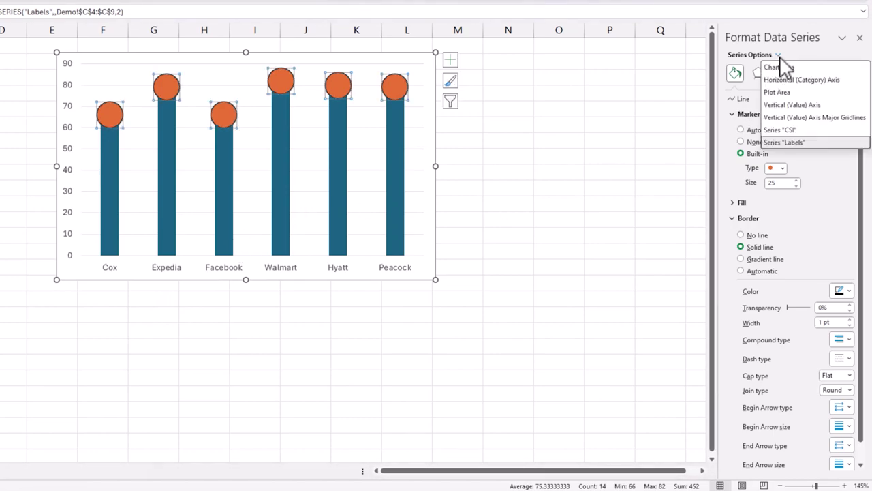
click(802, 130)
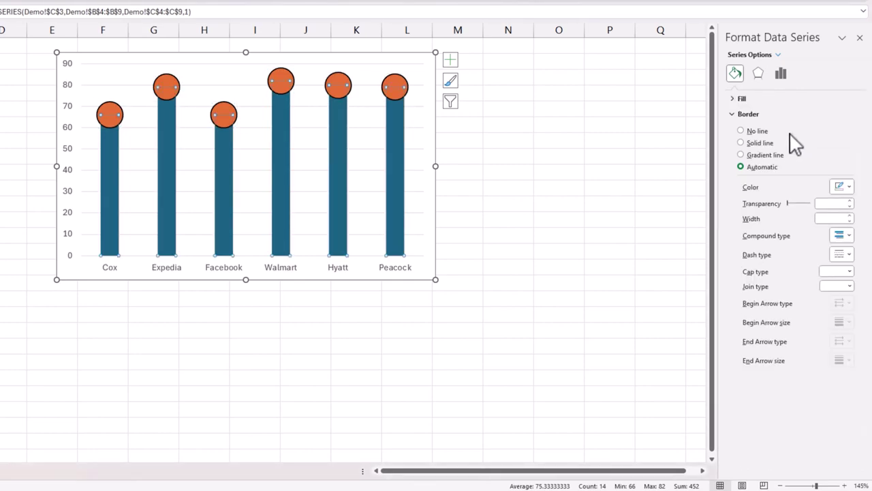
mouse_move(222, 173)
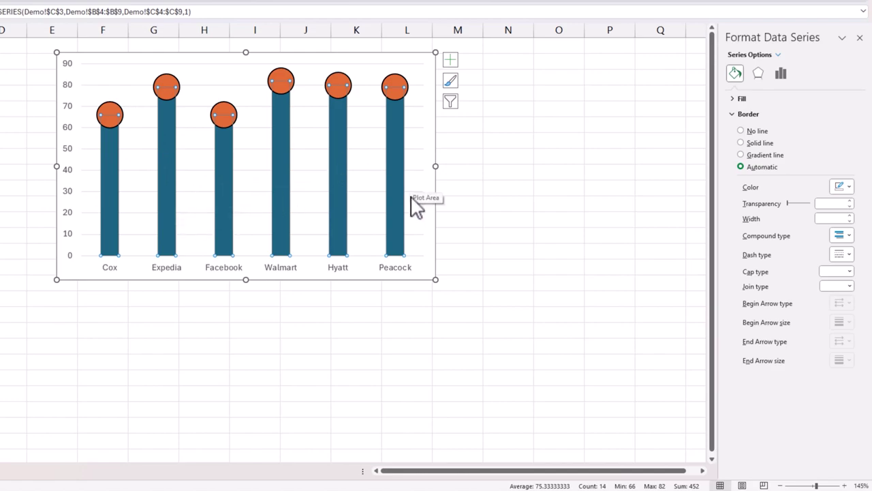
click(738, 99)
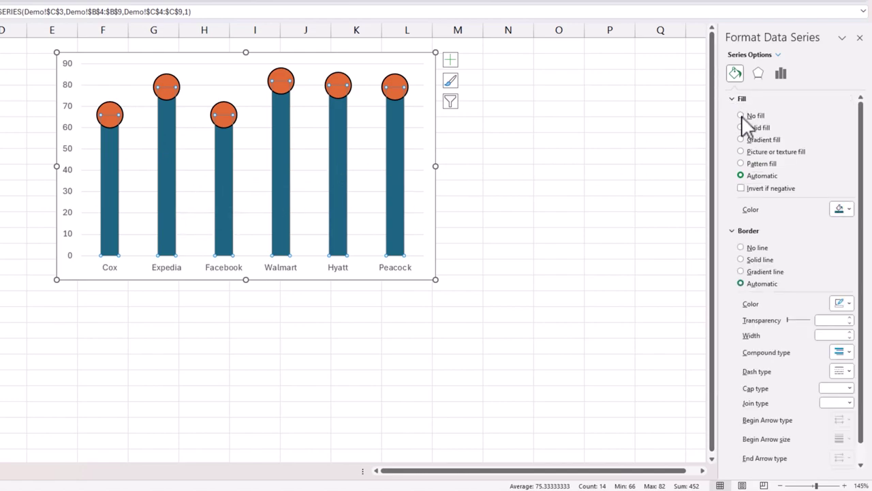
click(748, 127)
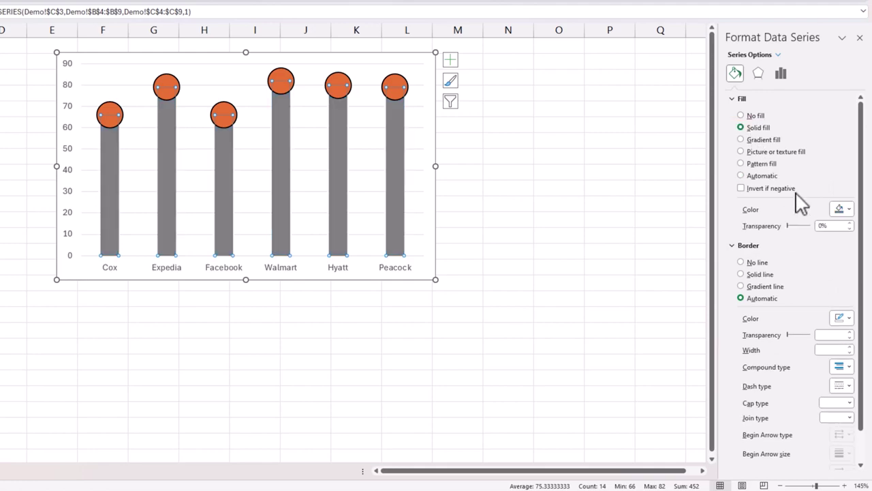
click(843, 210)
click(847, 253)
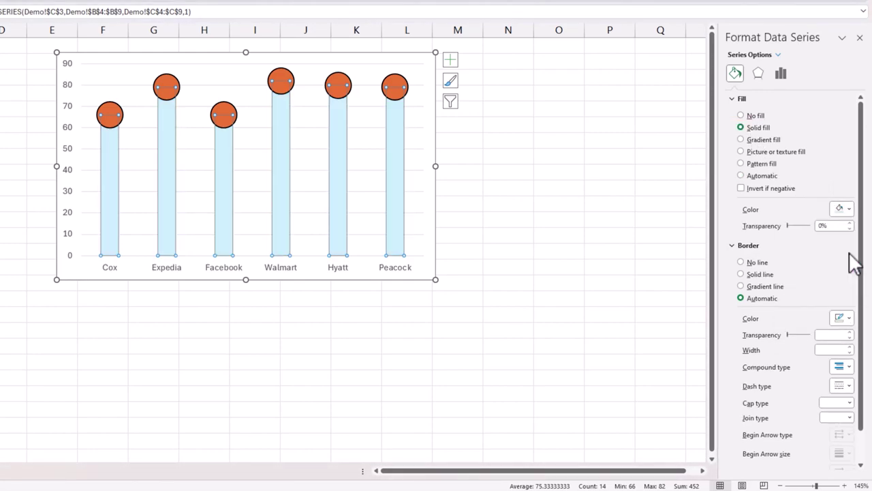
- Outline the CSI columns with a solid dark teal border 1 pt wide
click(771, 276)
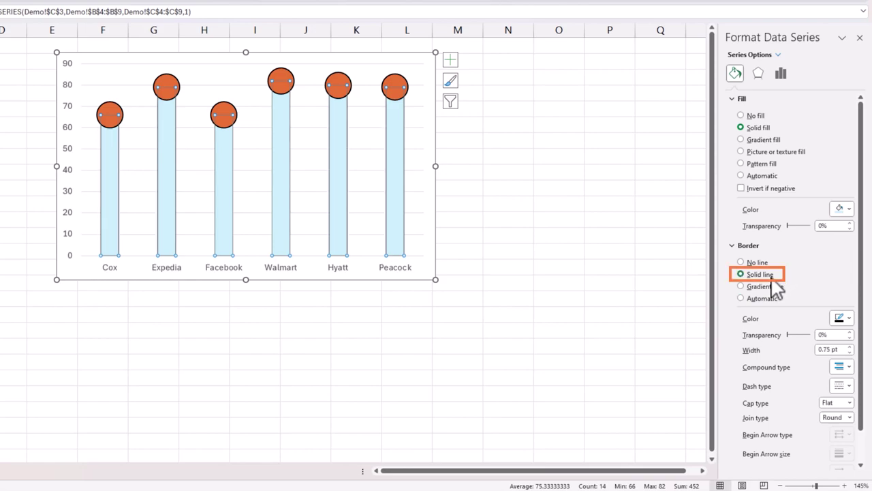
click(850, 318)
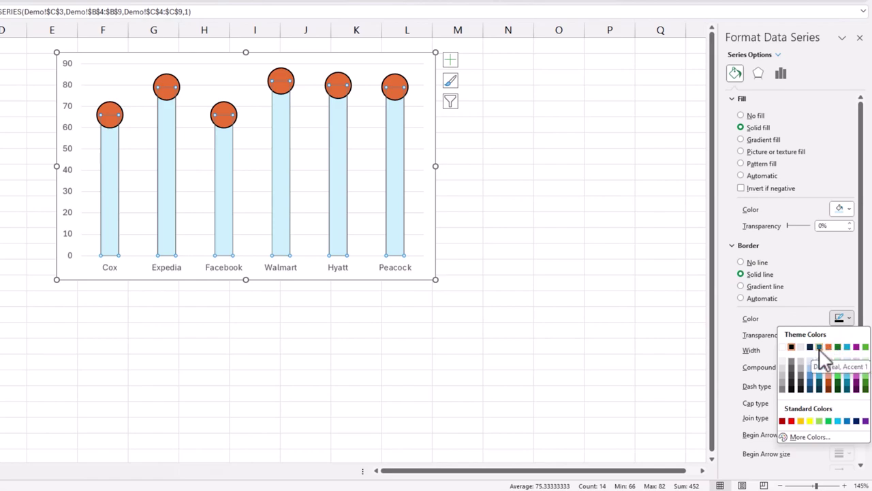
click(847, 385)
click(850, 347)
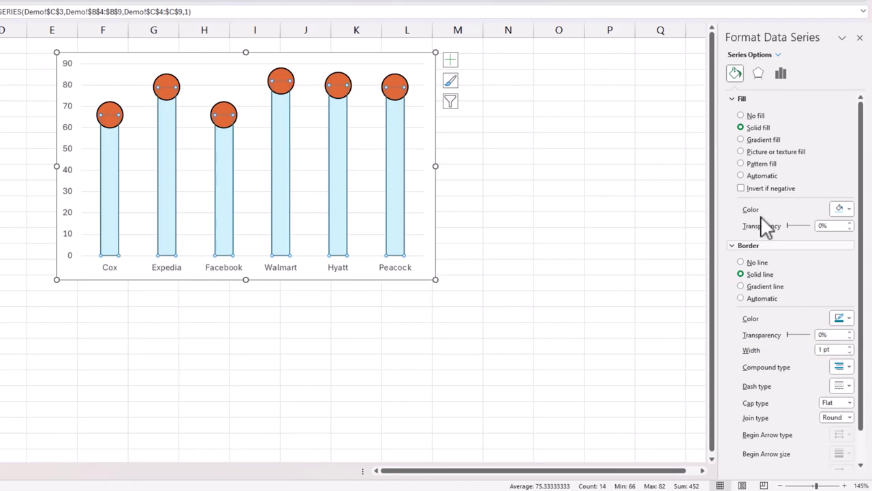
- Fill the circular markers of the Labels series with a solid dark teal theme colour
click(778, 54)
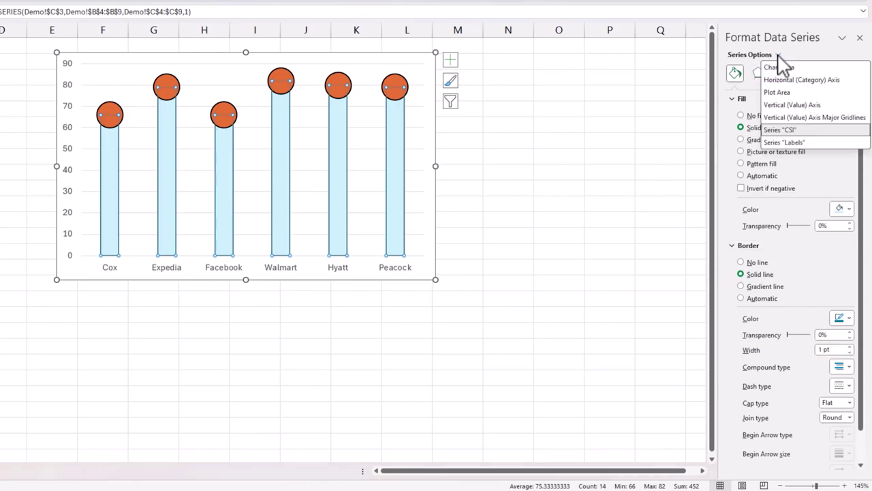
click(789, 142)
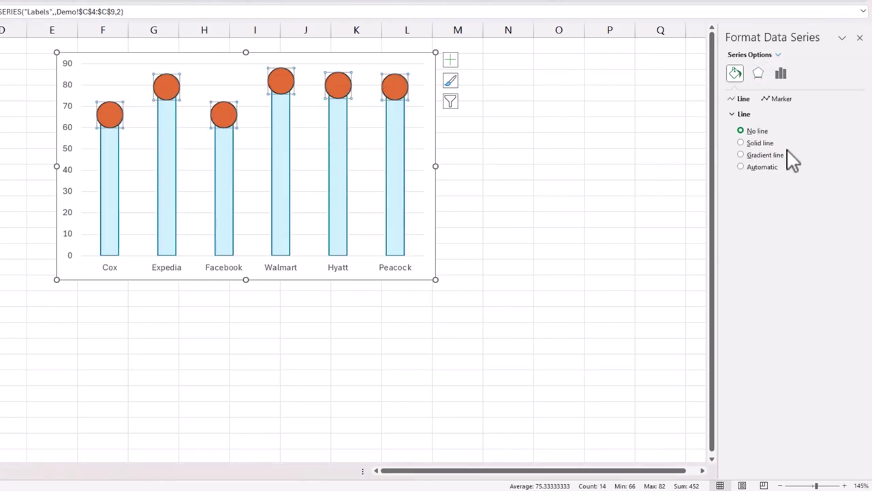
click(769, 99)
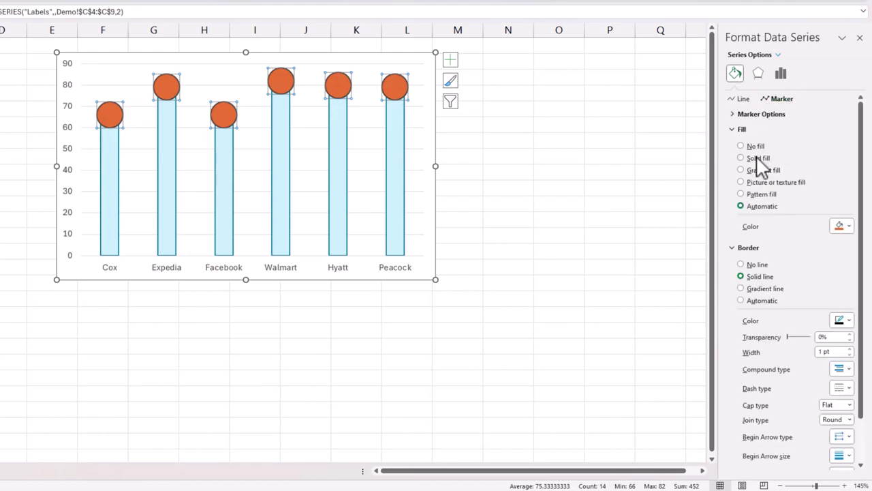
click(756, 159)
click(842, 226)
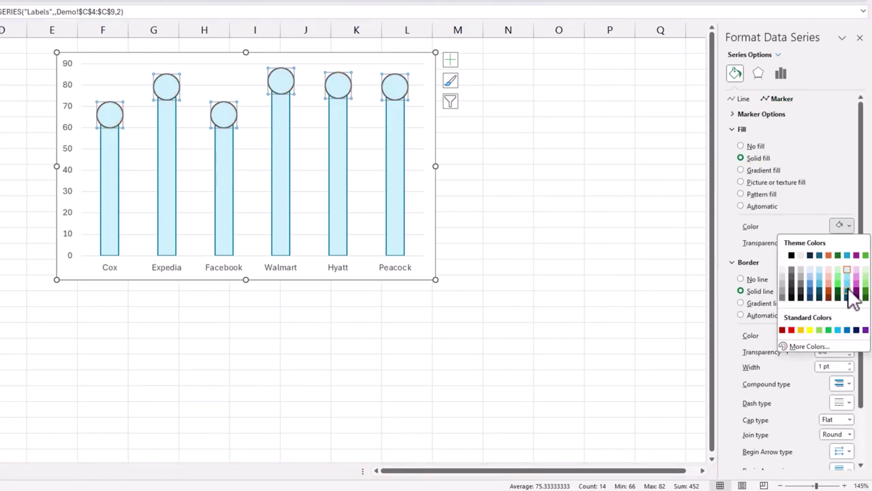
click(848, 292)
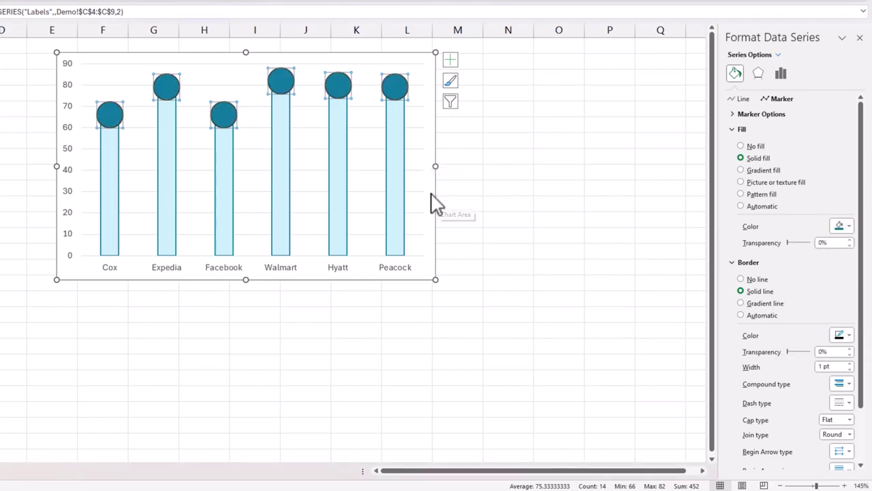
- Add value data labels centred on the Labels markers and set their font colour to white
click(451, 61)
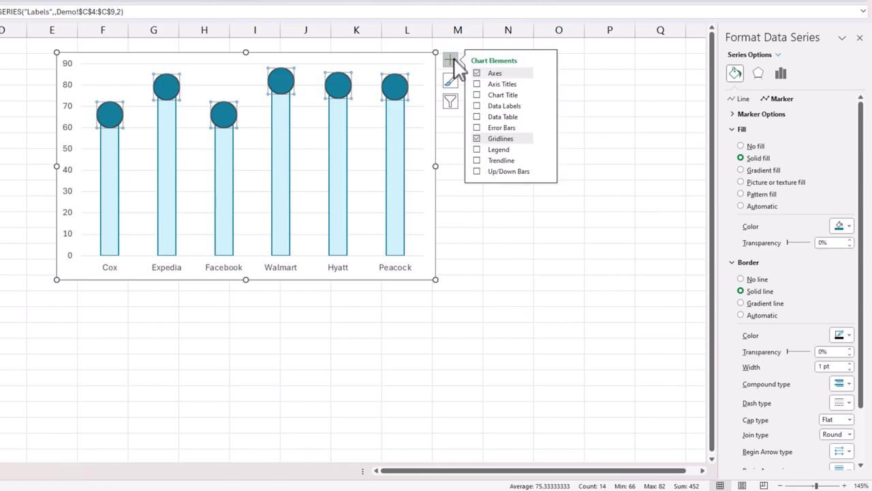
click(478, 107)
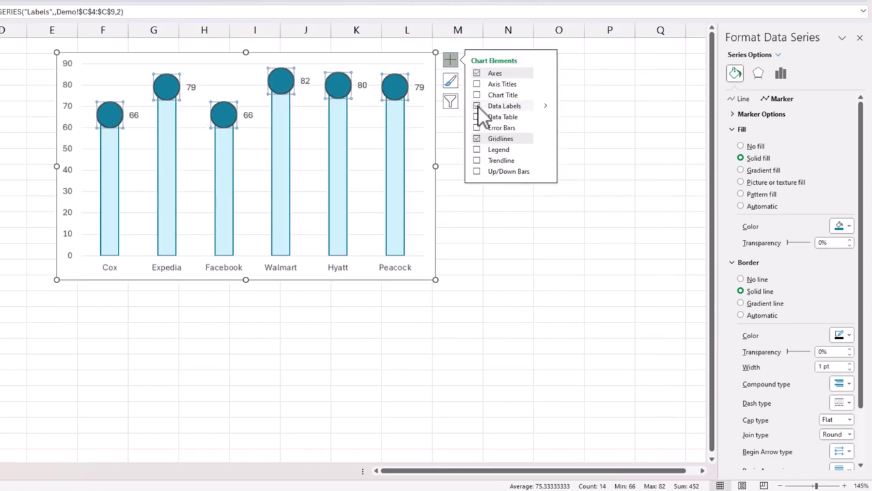
click(423, 88)
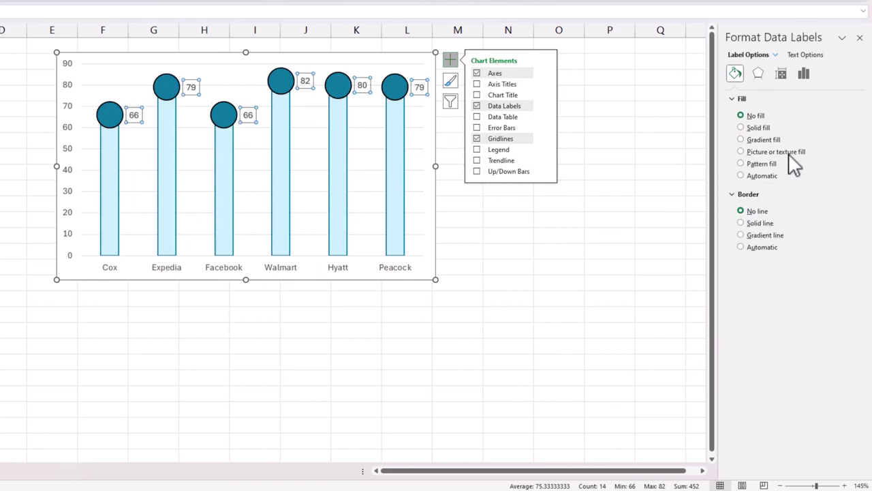
click(804, 74)
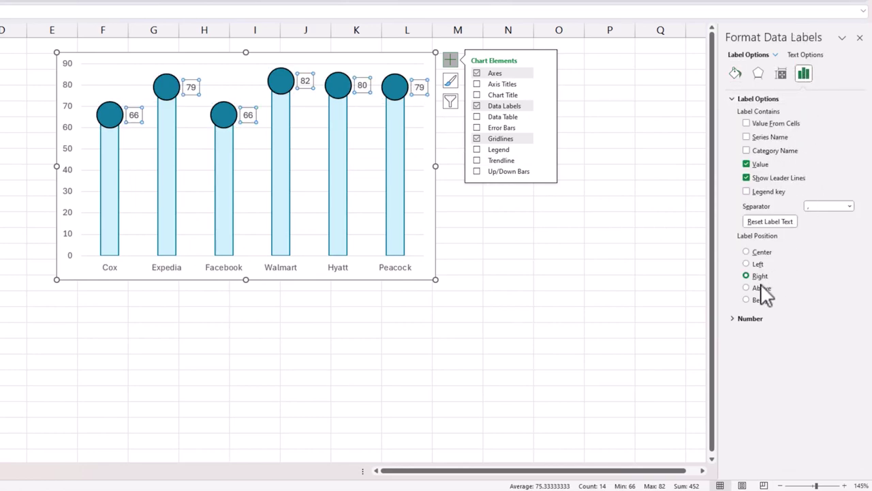
click(758, 253)
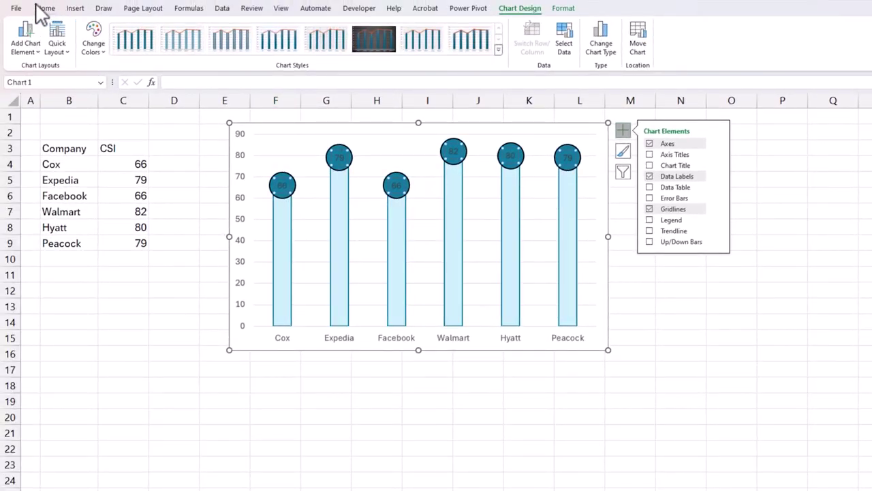
click(45, 9)
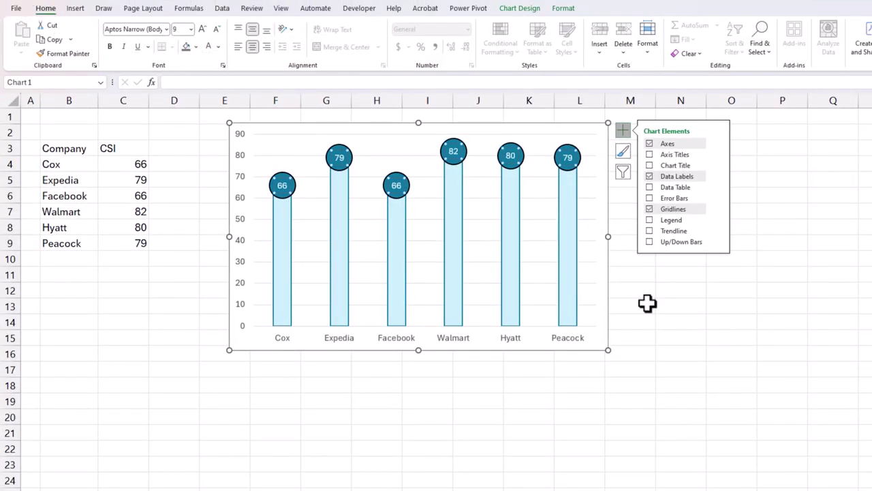
click(734, 327)
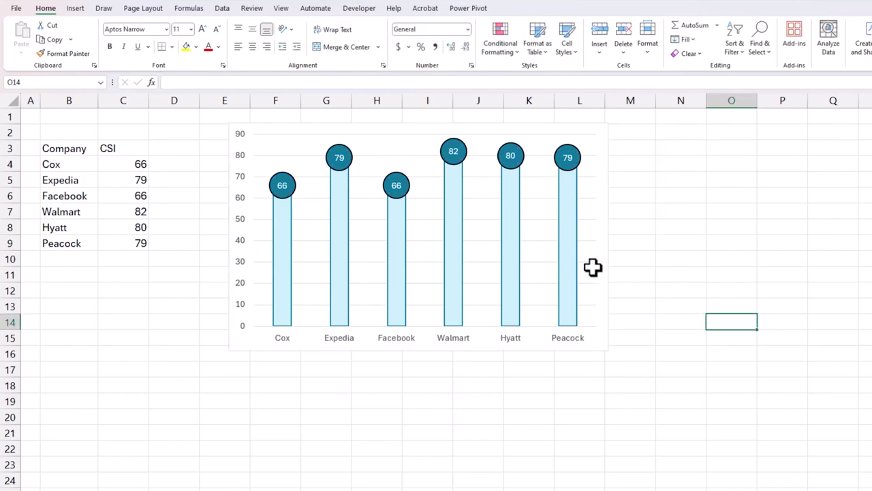
- Narrow the columns of the CSI series by setting their gap width to 400%
click(571, 239)
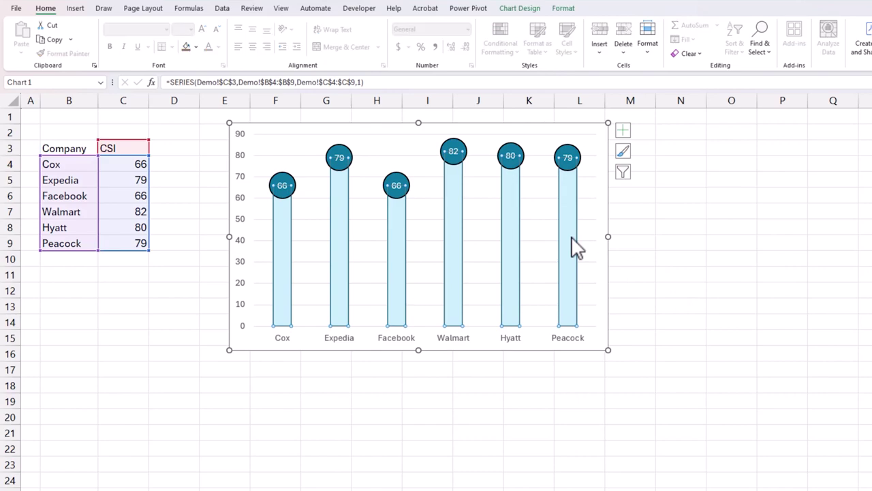
key(ctrl+1)
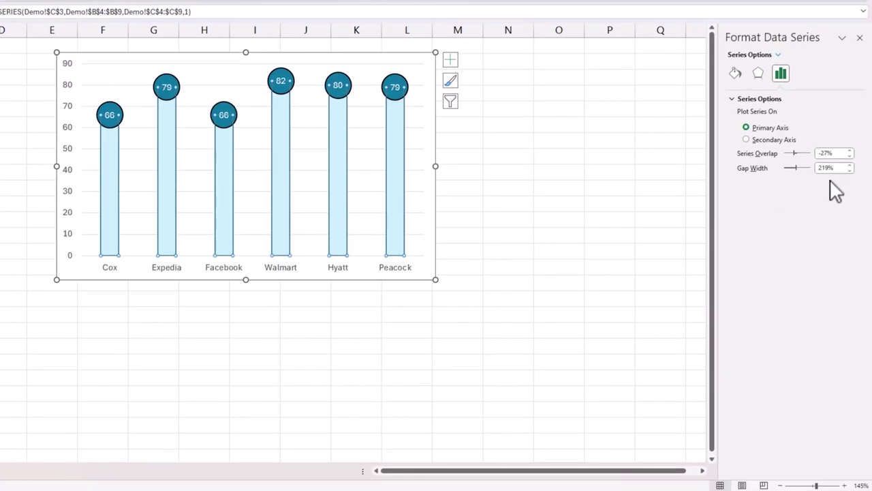
double_click(833, 169)
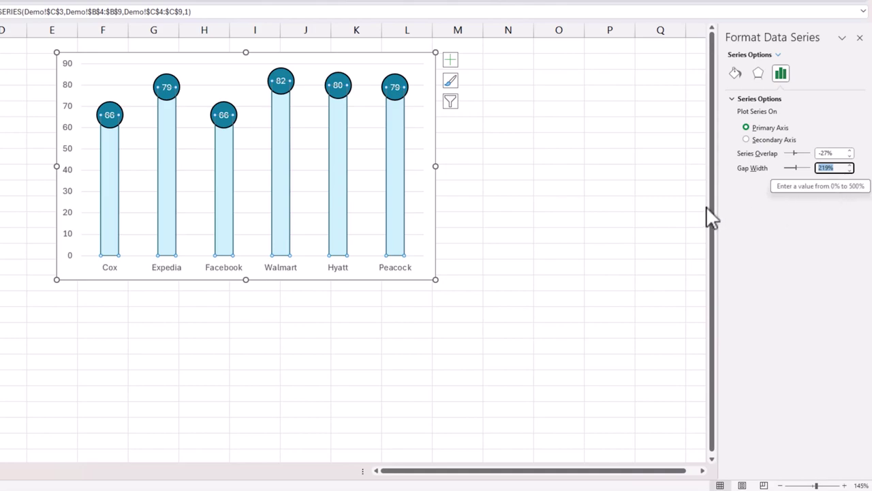
click(779, 54)
click(791, 141)
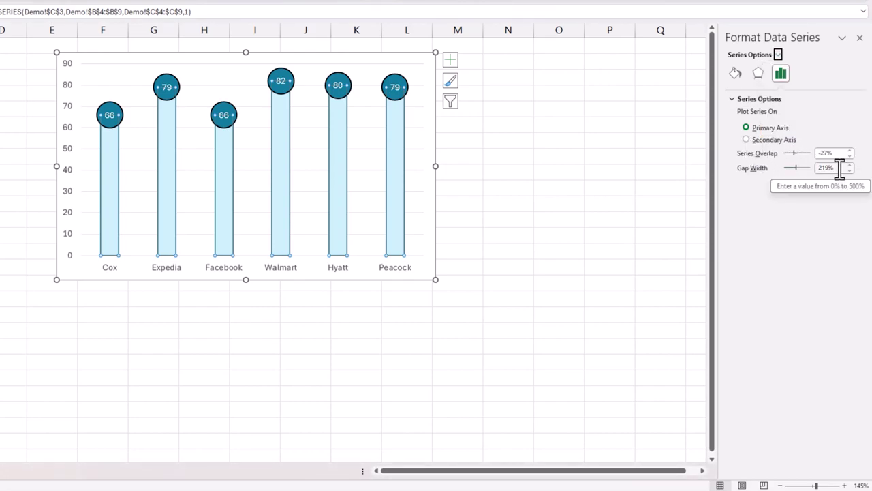
drag(840, 168, 809, 168)
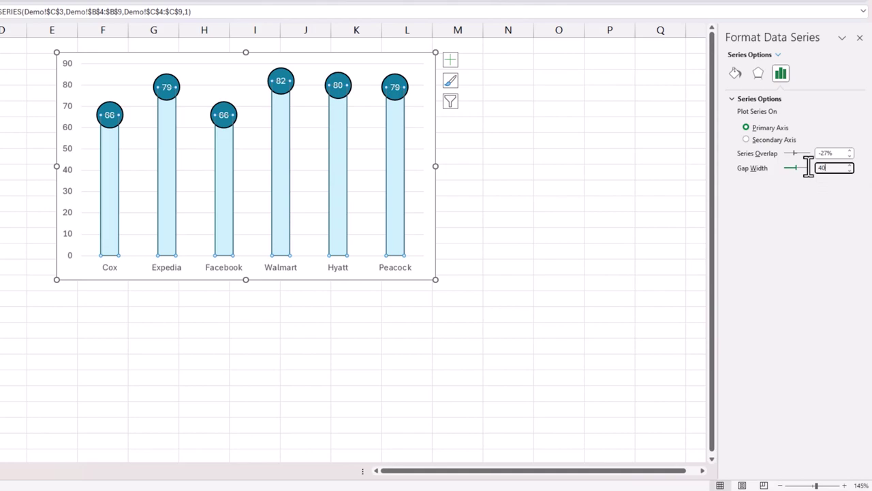
key(Return)
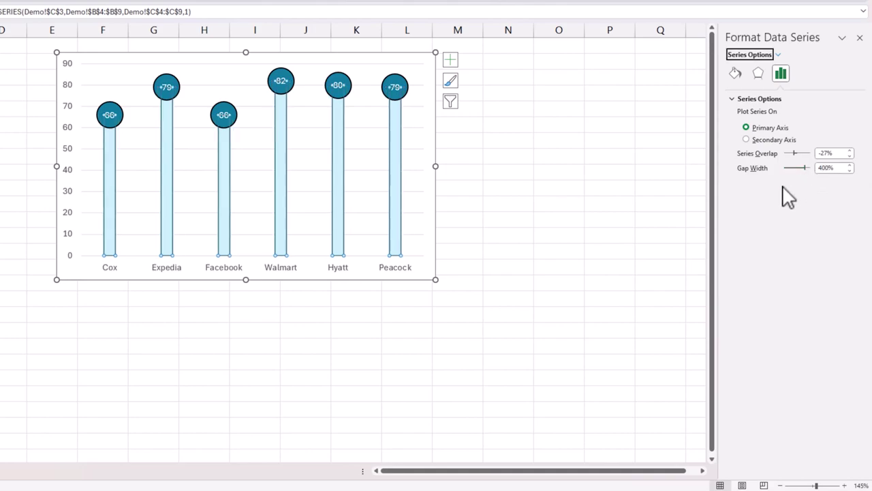
click(644, 205)
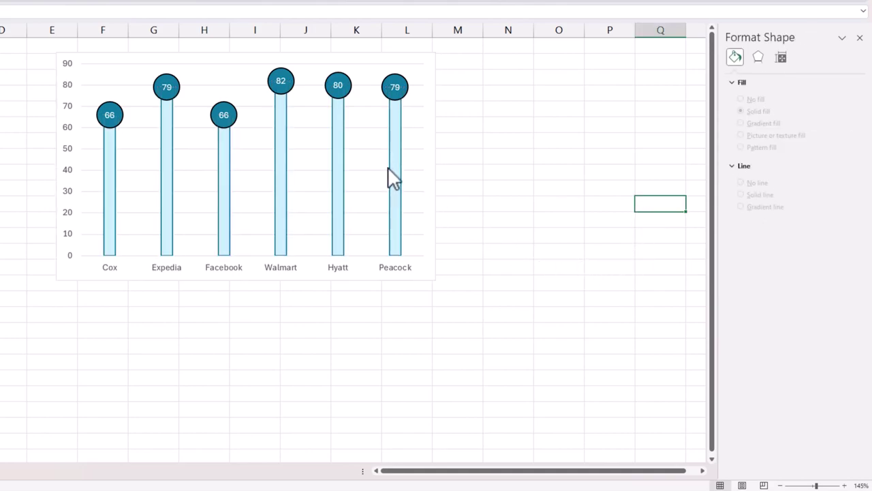
mouse_move(396, 170)
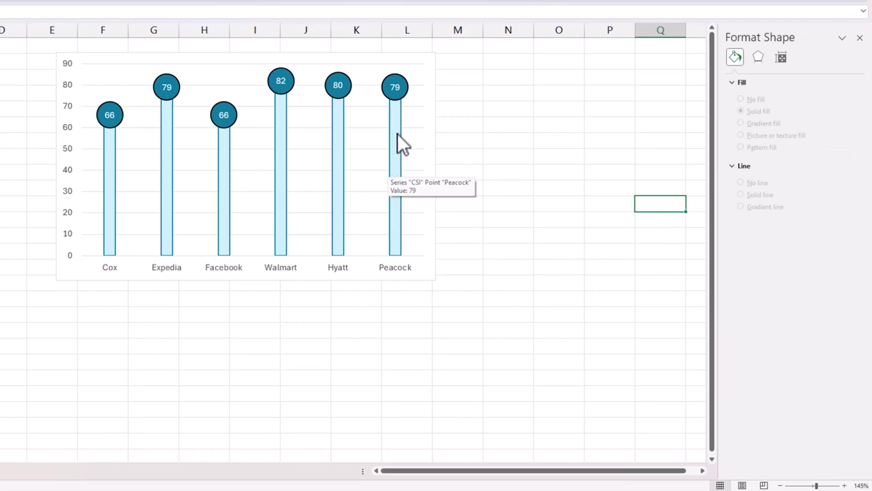
click(398, 142)
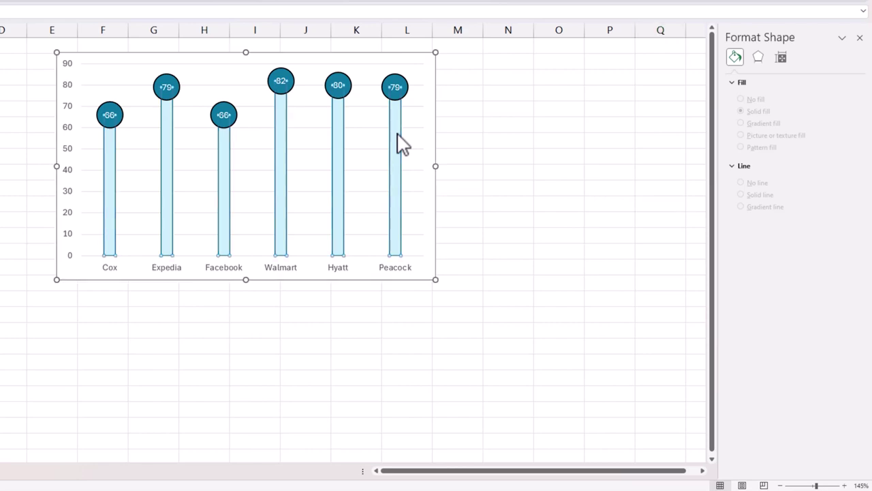
click(557, 249)
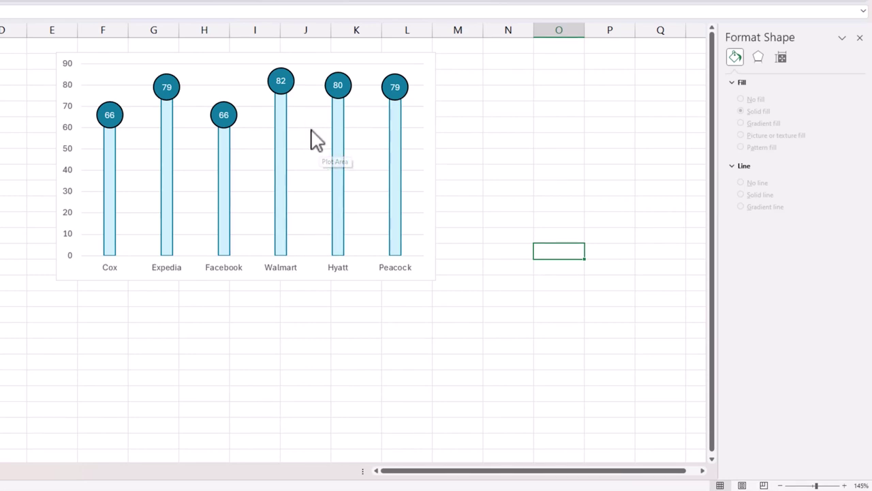
- Format the chart's major gridlines as solid lines in a very light grey colour
right_click(313, 139)
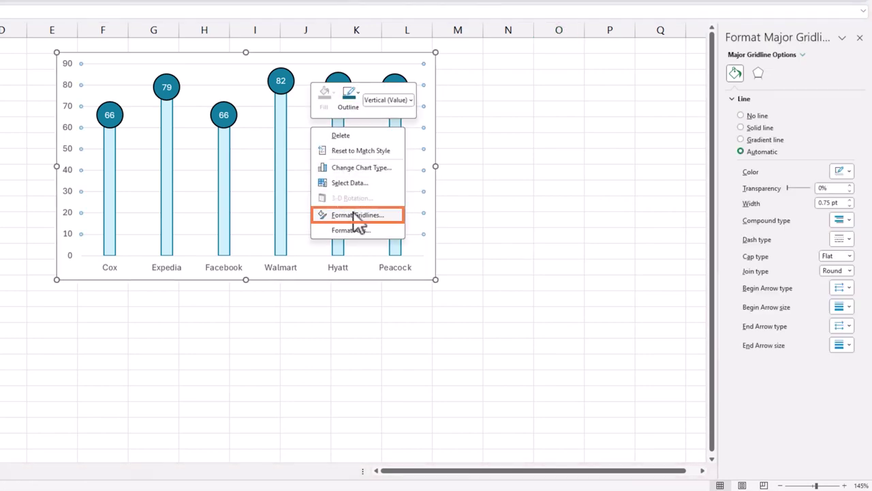
click(355, 215)
click(758, 116)
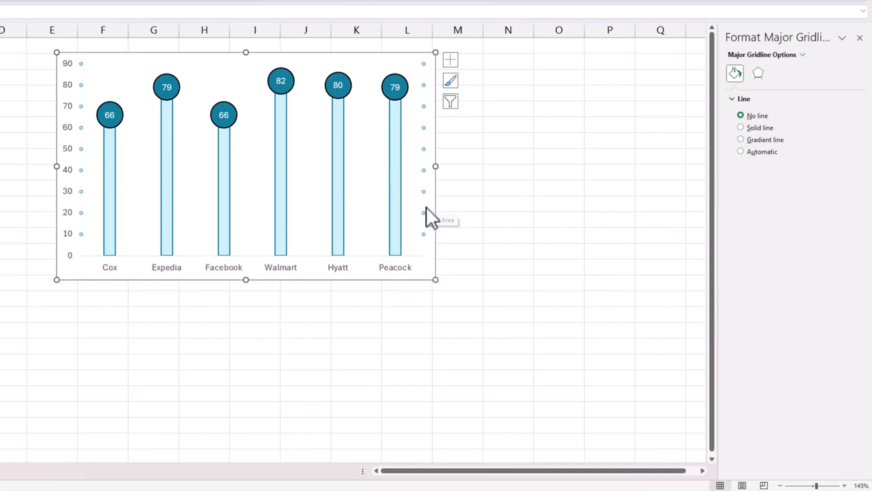
click(759, 127)
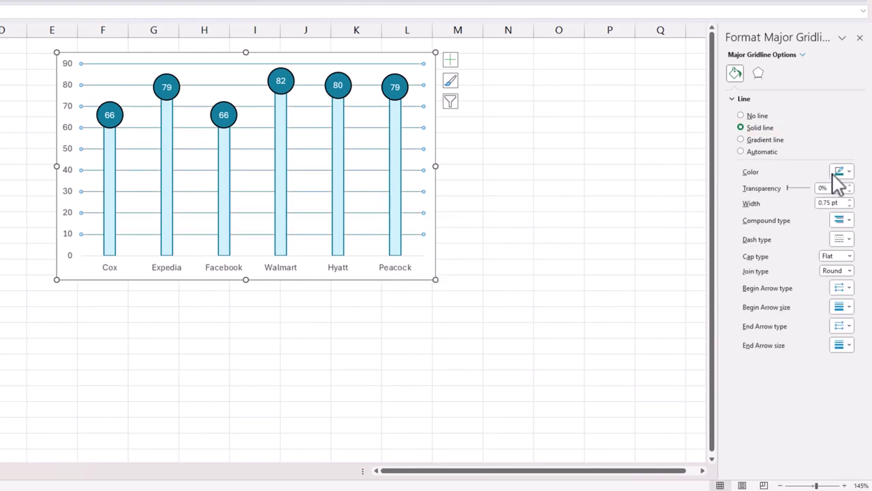
click(842, 172)
click(784, 214)
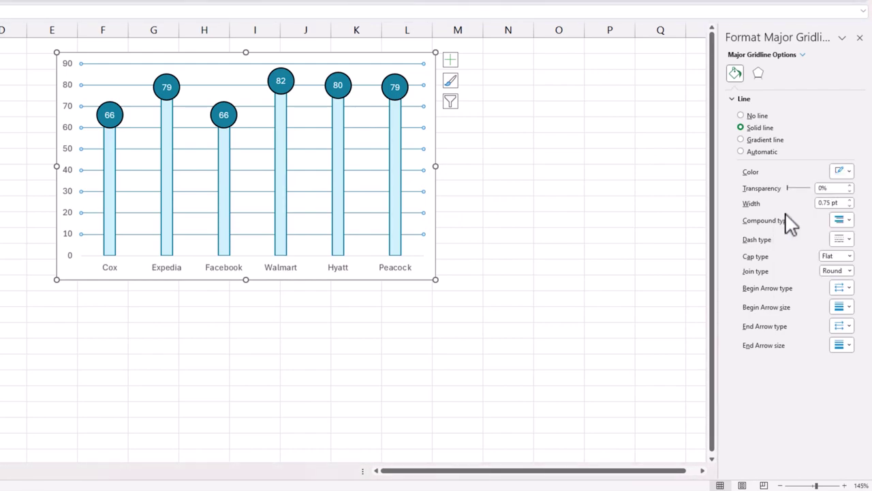
click(587, 219)
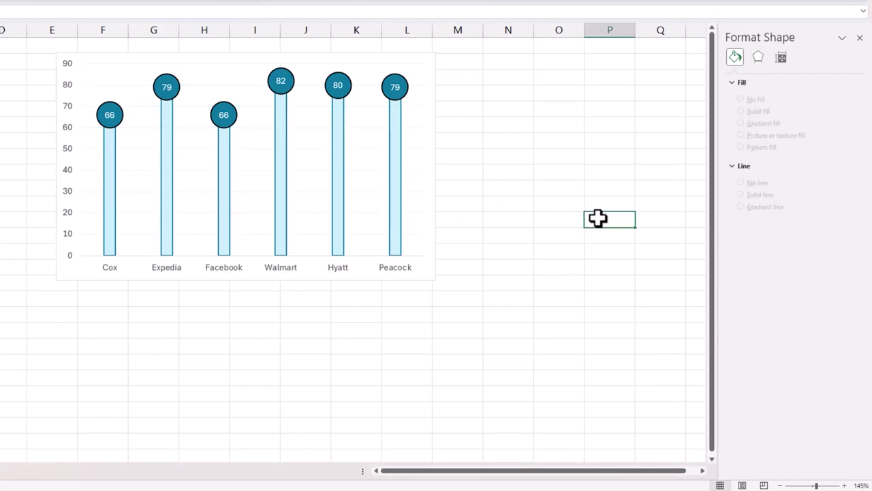
- Add a chart title above the plot reading "Customer Satisfaction Index"
click(194, 55)
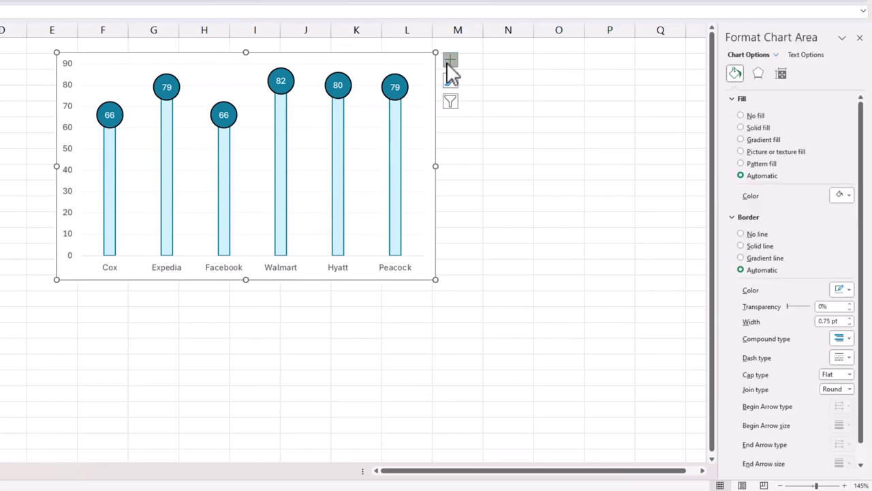
click(450, 62)
click(477, 95)
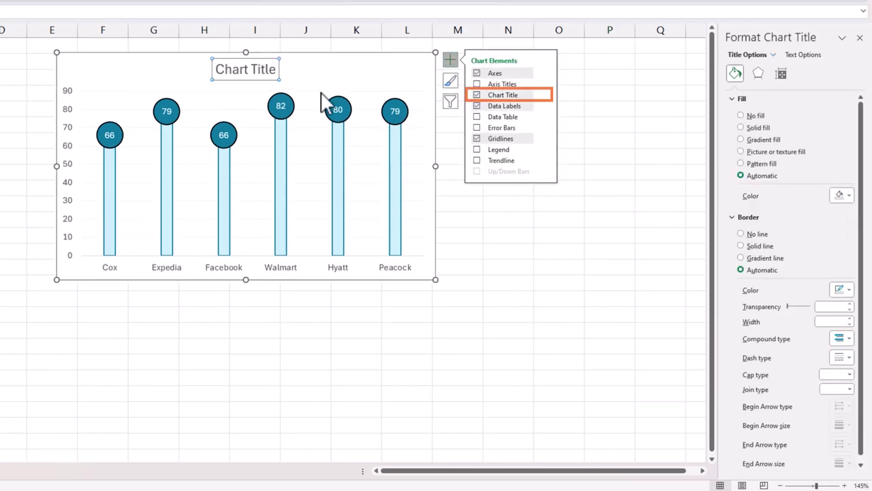
click(273, 74)
triple_click(273, 71)
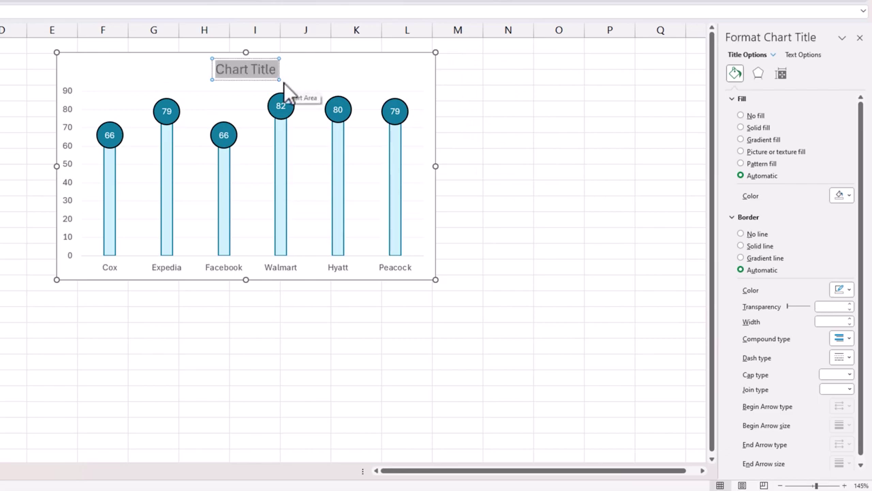
text(Customer Satis)
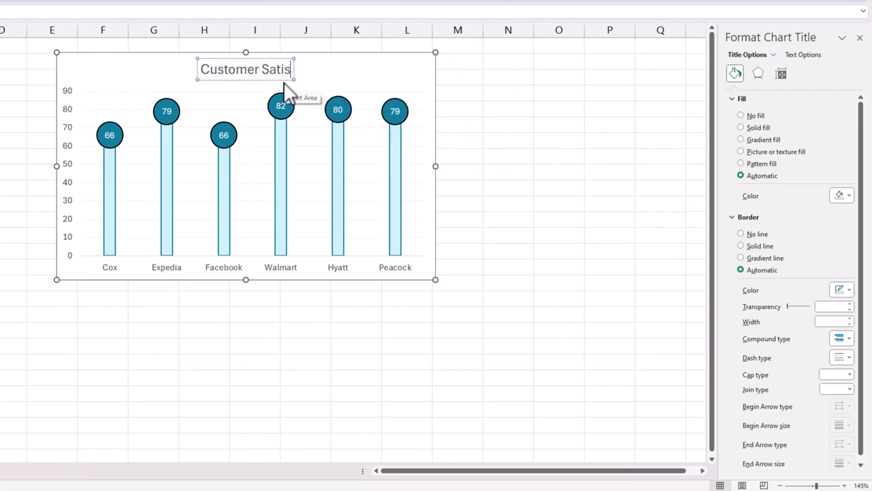
text(faction Index)
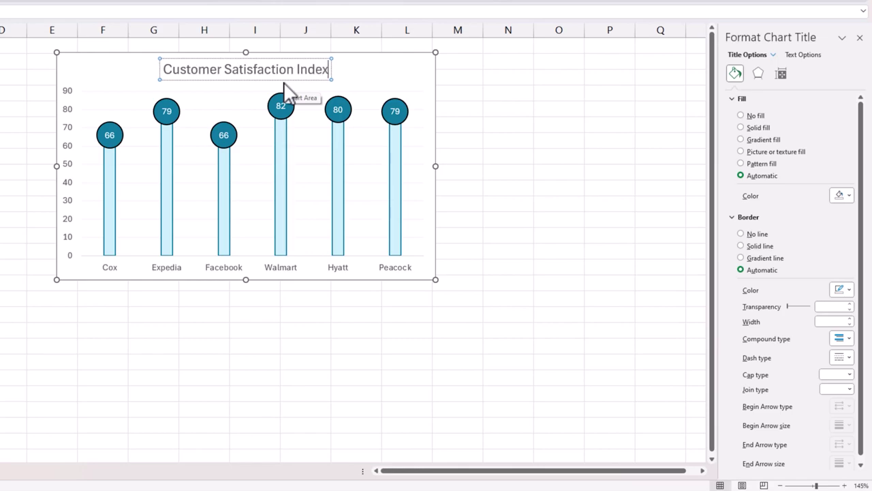
- Extend the chart title to read "Customer Satisfaction Index by Company" and format it with white text on a grey fill
text( by Company)
key(ctrl+a)
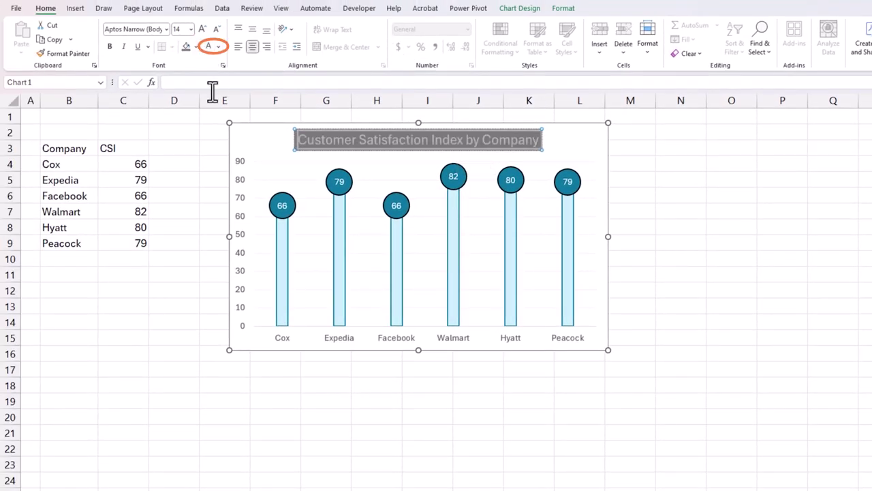
click(339, 148)
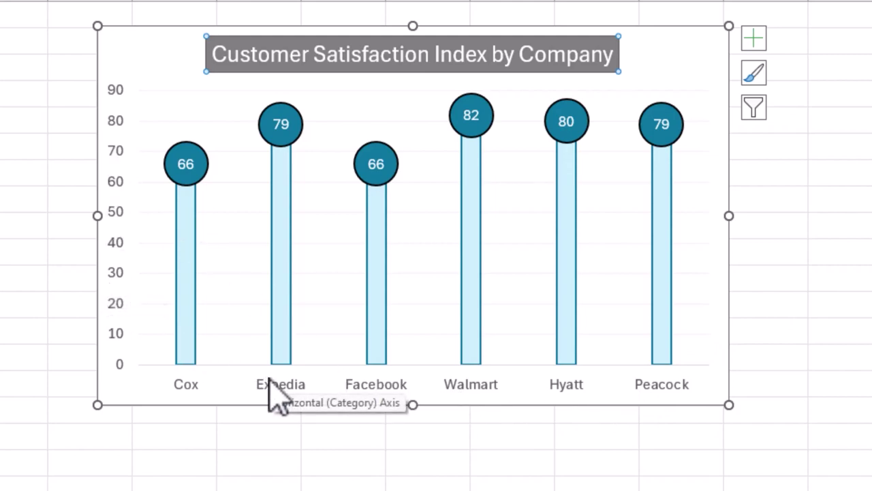
- Give the chart area a solid grey border line with rounded corners
double_click(661, 55)
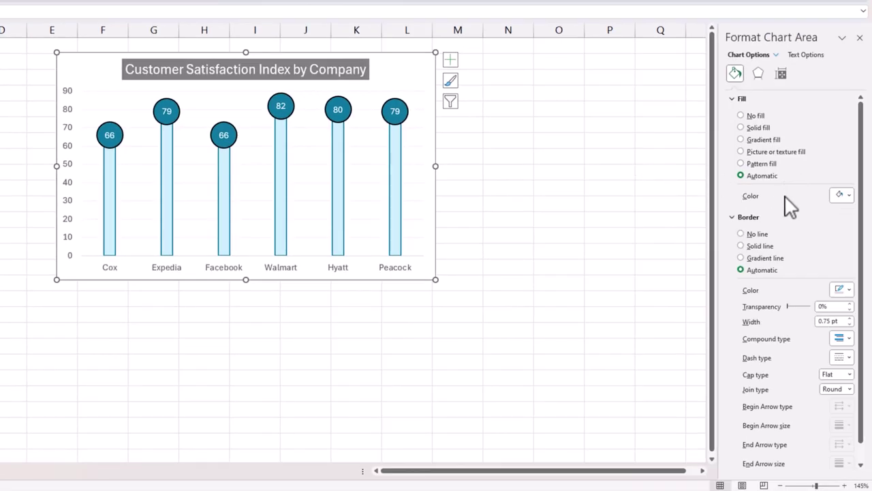
click(762, 246)
scroll(769, 252, down, 1)
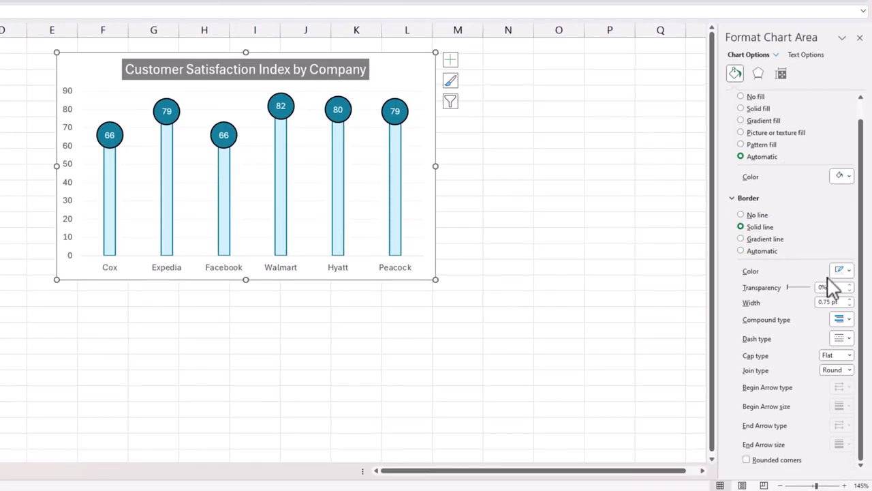
click(842, 271)
click(791, 312)
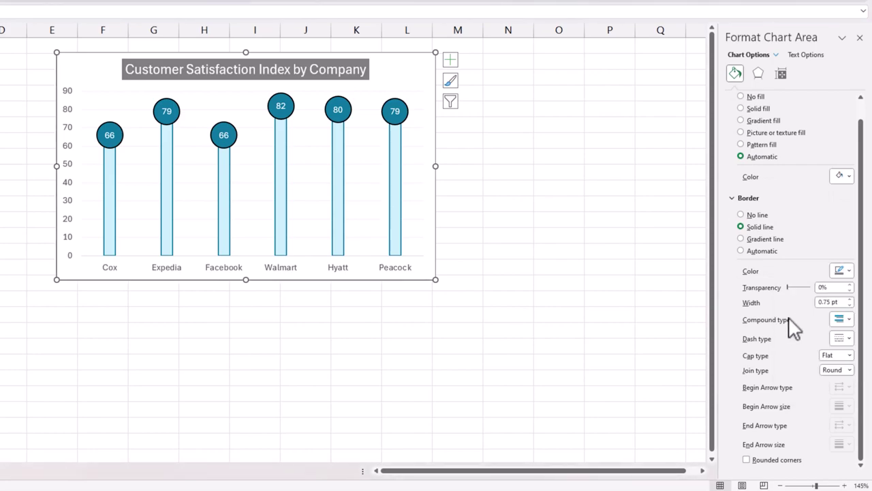
click(747, 460)
click(605, 302)
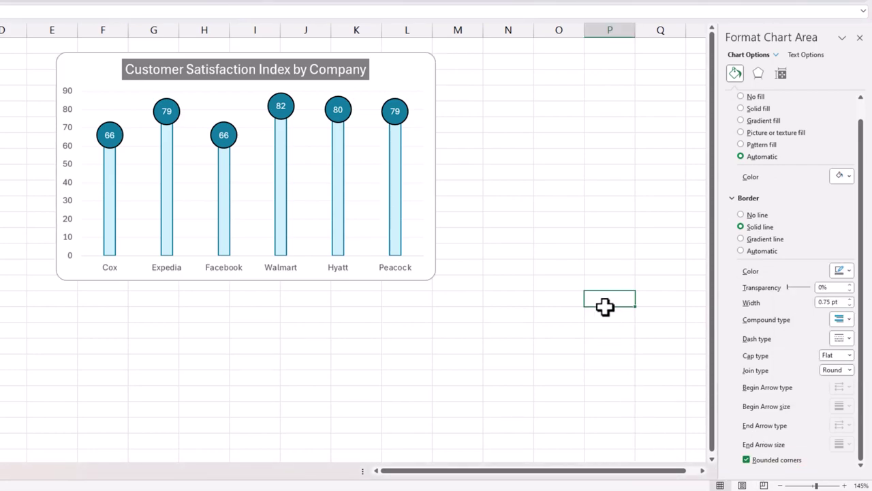
- Move the chart closer to the data table so that its edge starts in column D
drag(430, 277, 403, 276)
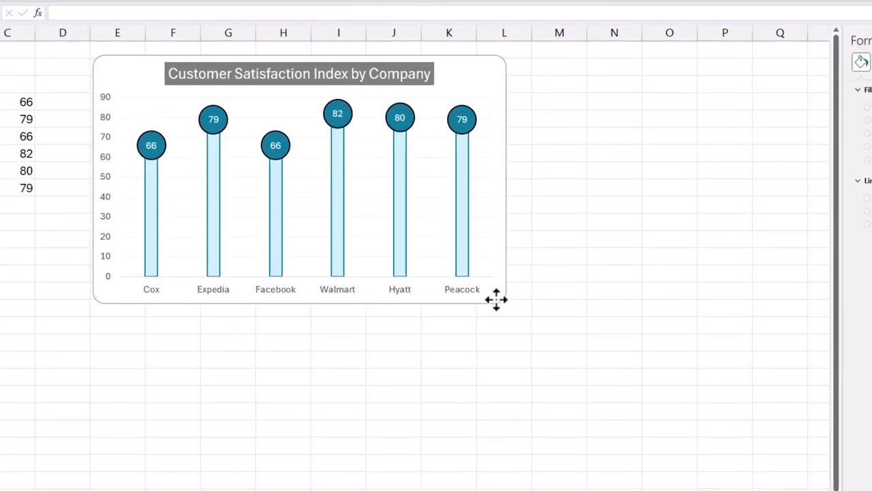
drag(497, 300, 466, 294)
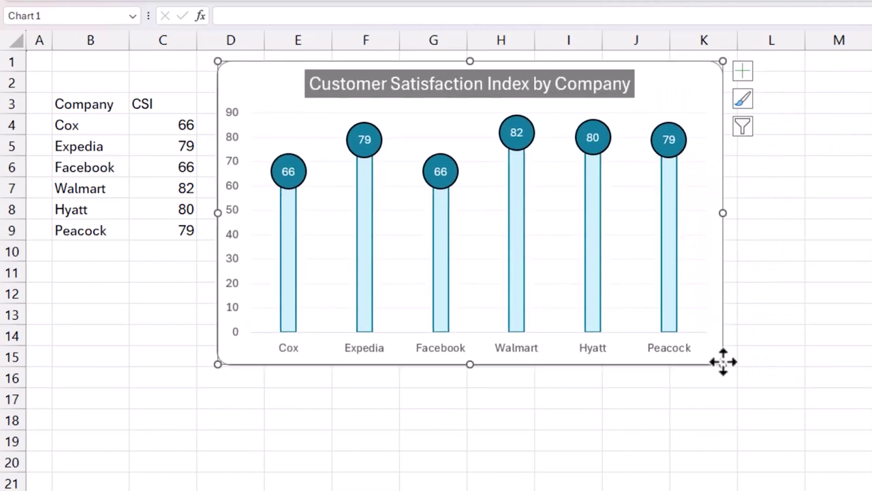